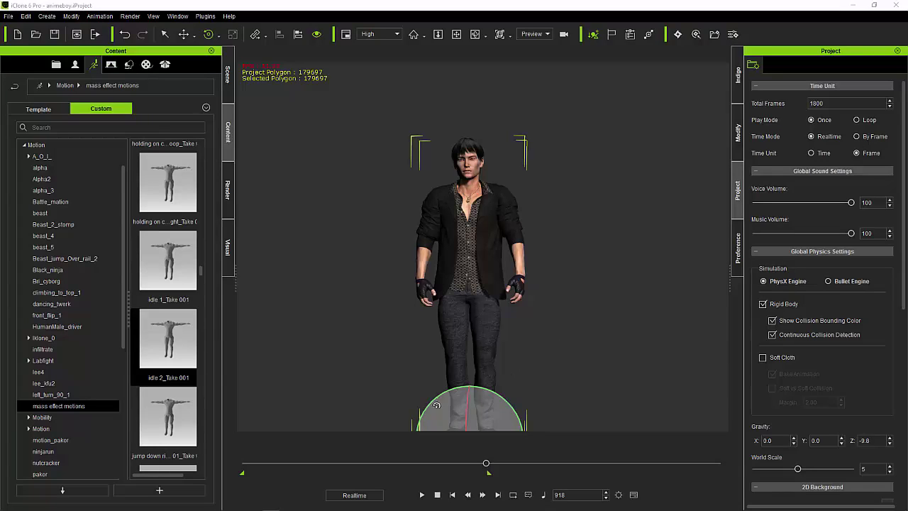
# Rewind the iClone timeline to frame 1 and play the character's animation through
pyautogui.moveTo(484, 462); pyautogui.dragTo(245, 463)
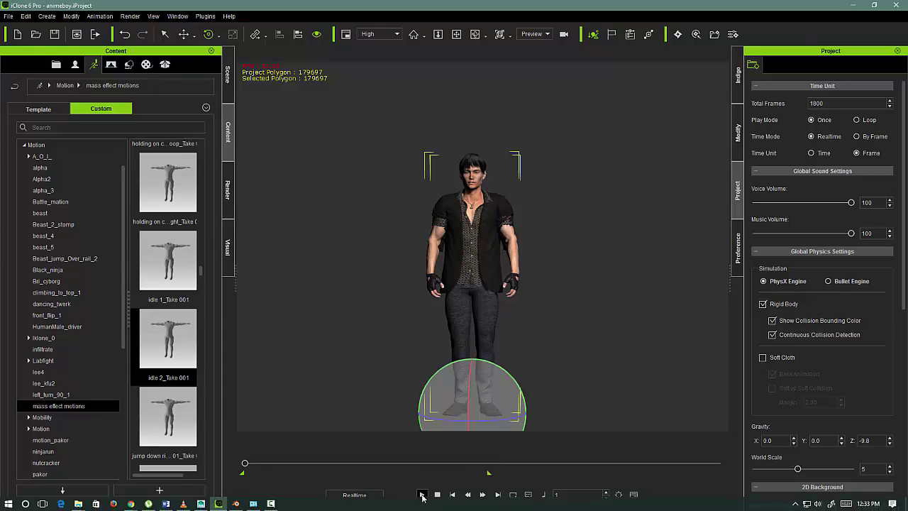
pyautogui.click(422, 495)
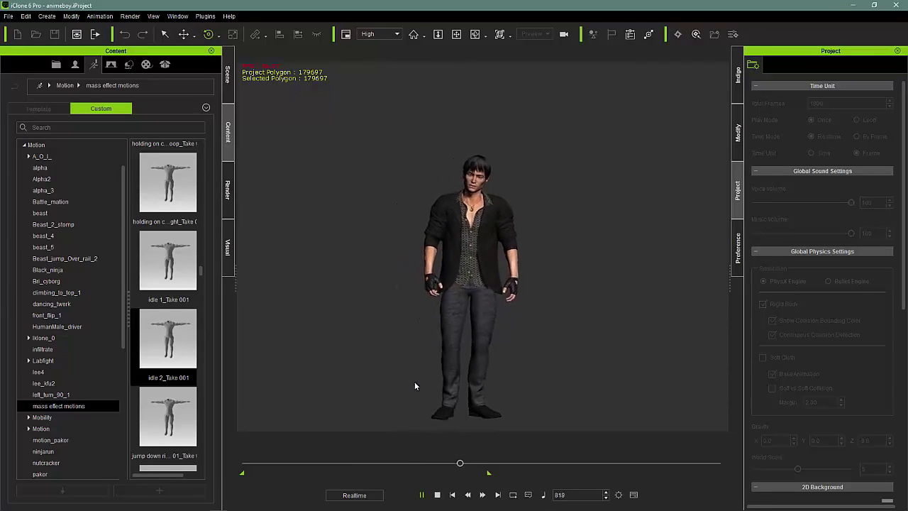
# Stop Blender playback, return the timeline to frame 0, and orbit around the untextured character
pyautogui.press('space')
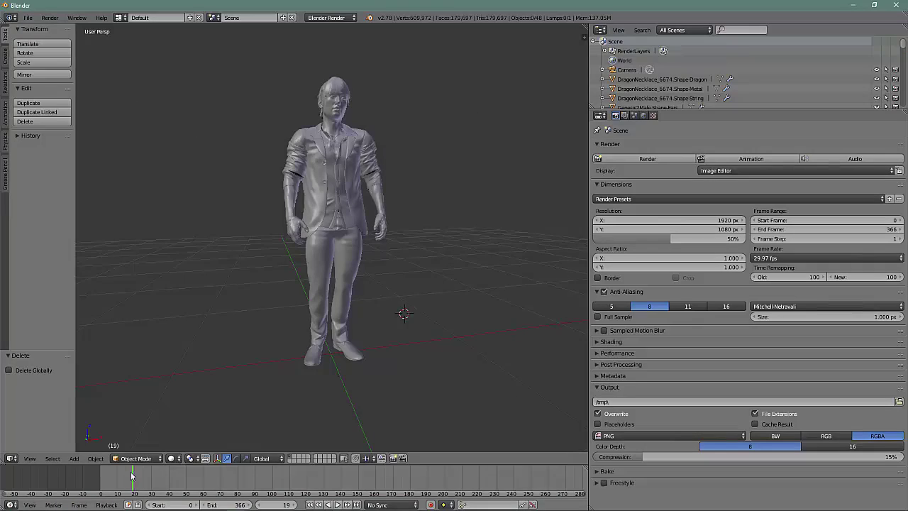
pyautogui.hotkey('alt', 'a')
pyautogui.hotkey('shift', 'Left')
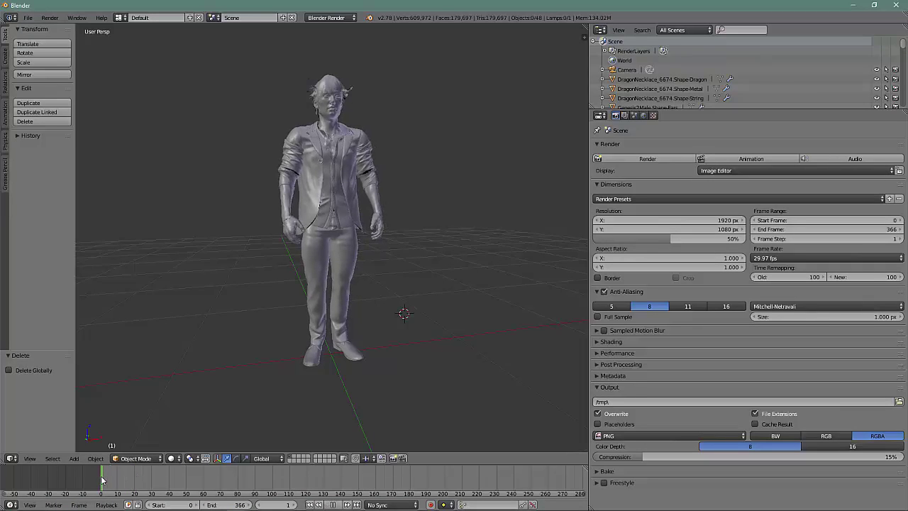
pyautogui.moveTo(101, 481); pyautogui.dragTo(98, 481)
pyautogui.hotkey('alt', 'a')
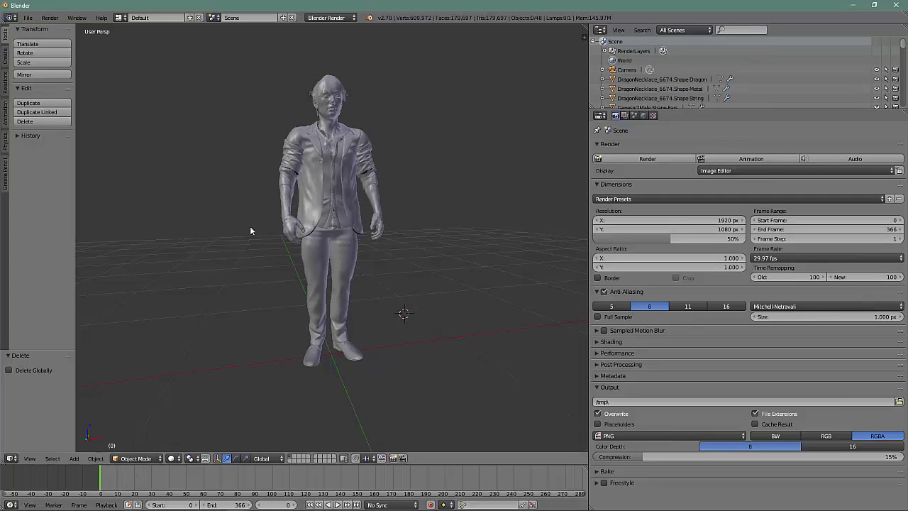
pyautogui.scroll(2, 262, 181)
pyautogui.scroll(1, 276, 206)
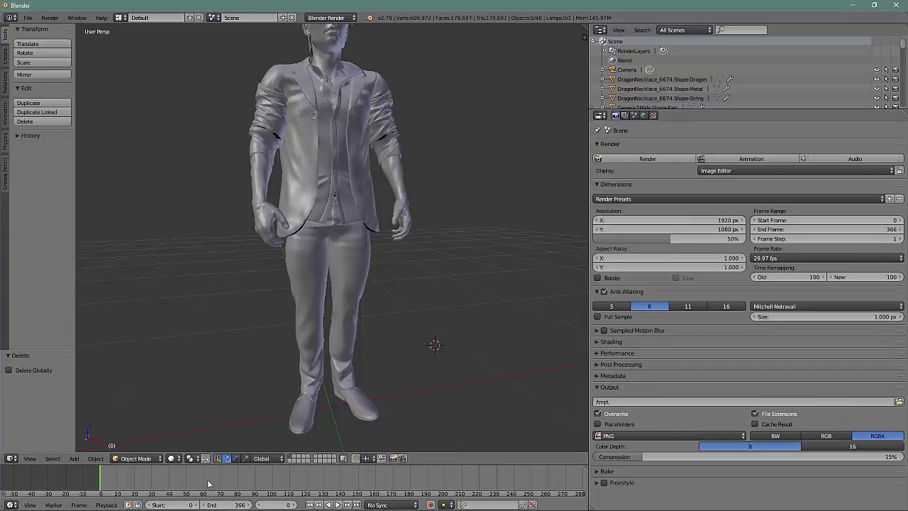
pyautogui.scroll(-3, 376, 358)
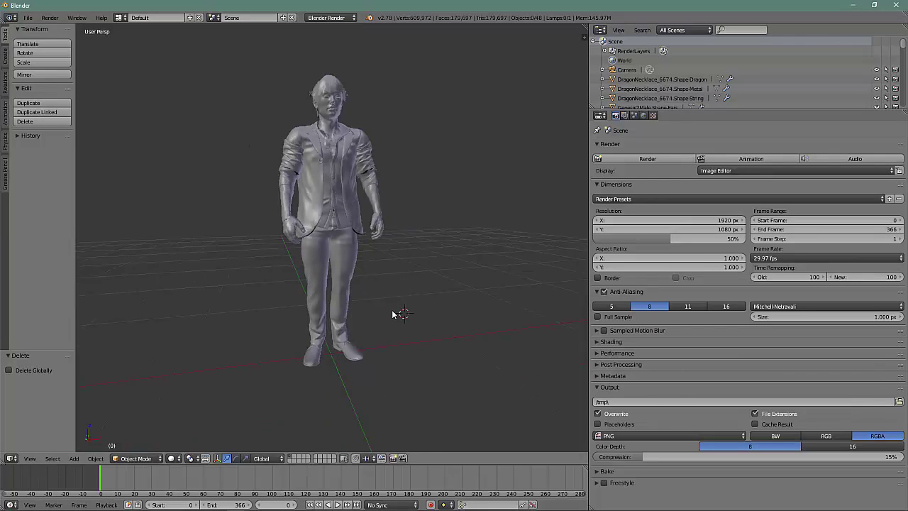
pyautogui.moveTo(392, 315)
pyautogui.mouseDown(button='middle')
pyautogui.moveTo(399, 307)
pyautogui.moveTo(376, 318)
pyautogui.mouseUp(button='middle')
pyautogui.scroll(-5, 350, 328)
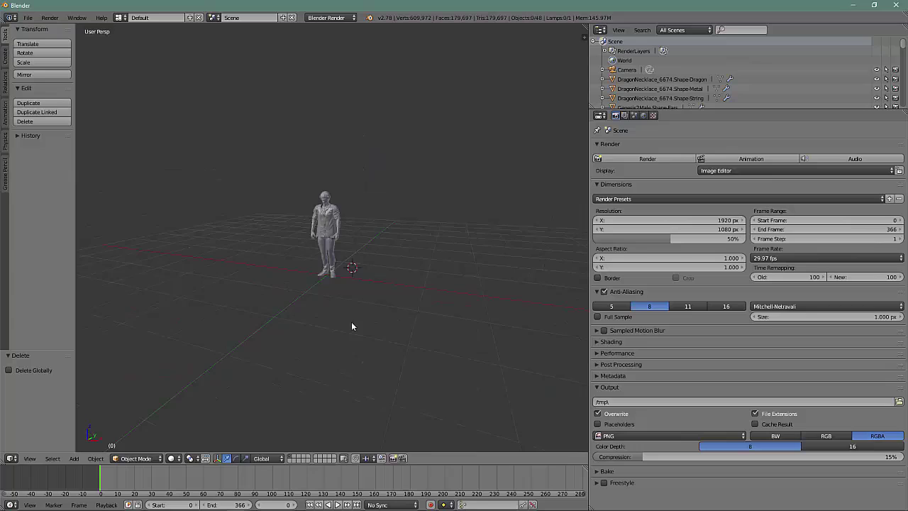
pyautogui.scroll(-2, 351, 326)
pyautogui.scroll(1, 351, 326)
pyautogui.scroll(3, 348, 328)
pyautogui.scroll(-1, 349, 328)
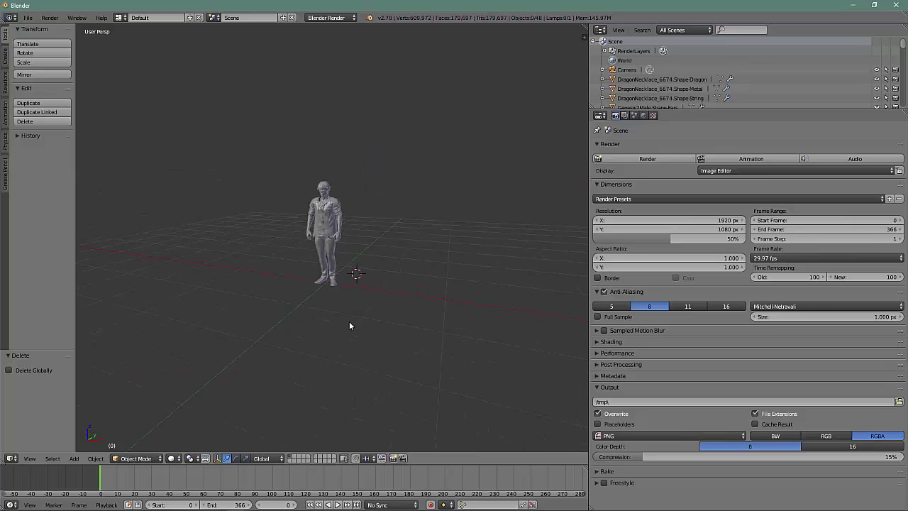
pyautogui.scroll(2, 299, 353)
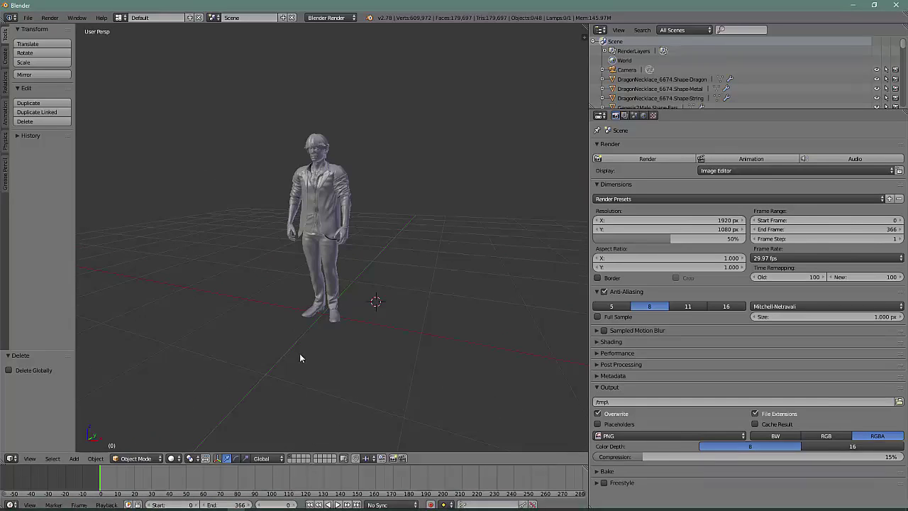
# Play the imported untextured character's animation in the Blender viewport, reaching frame 338
pyautogui.click(337, 504)
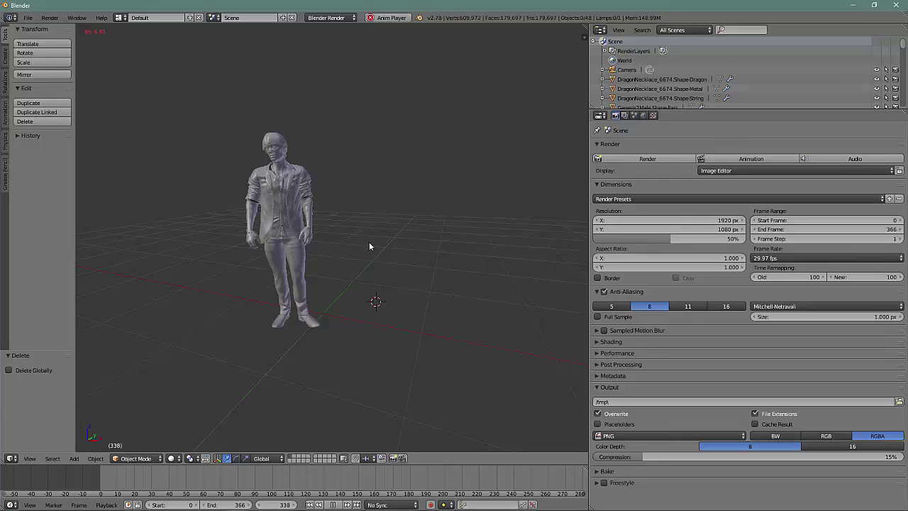
pyautogui.moveTo(368, 245)
pyautogui.mouseDown(button='middle')
pyautogui.moveTo(420, 254)
pyautogui.moveTo(378, 278)
pyautogui.mouseUp(button='middle')
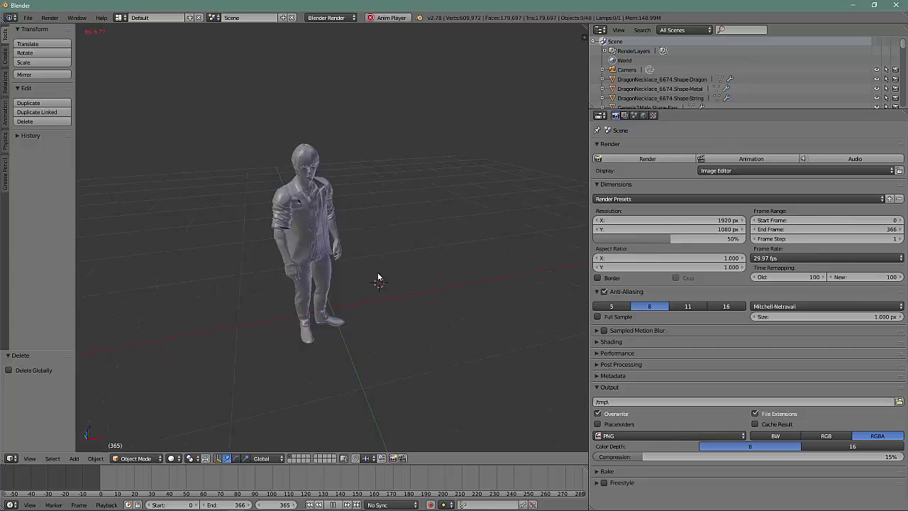
pyautogui.scroll(1, 377, 271)
pyautogui.scroll(1, 376, 271)
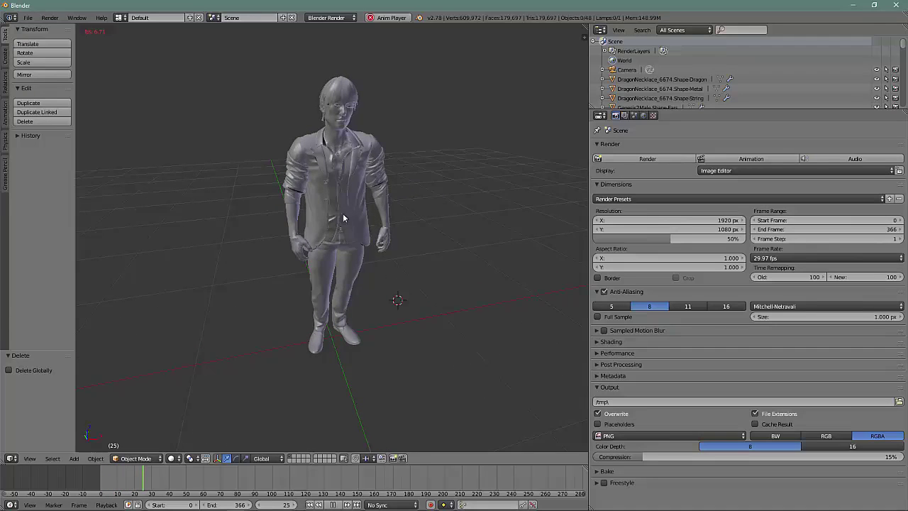
pyautogui.moveTo(390, 249)
pyautogui.mouseDown(button='middle')
pyautogui.moveTo(249, 229)
pyautogui.moveTo(337, 227)
pyautogui.moveTo(328, 304)
pyautogui.moveTo(412, 309)
pyautogui.moveTo(469, 300)
pyautogui.moveTo(481, 315)
pyautogui.moveTo(416, 362)
pyautogui.moveTo(413, 337)
pyautogui.mouseUp(button='middle')
pyautogui.scroll(-3, 481, 315)
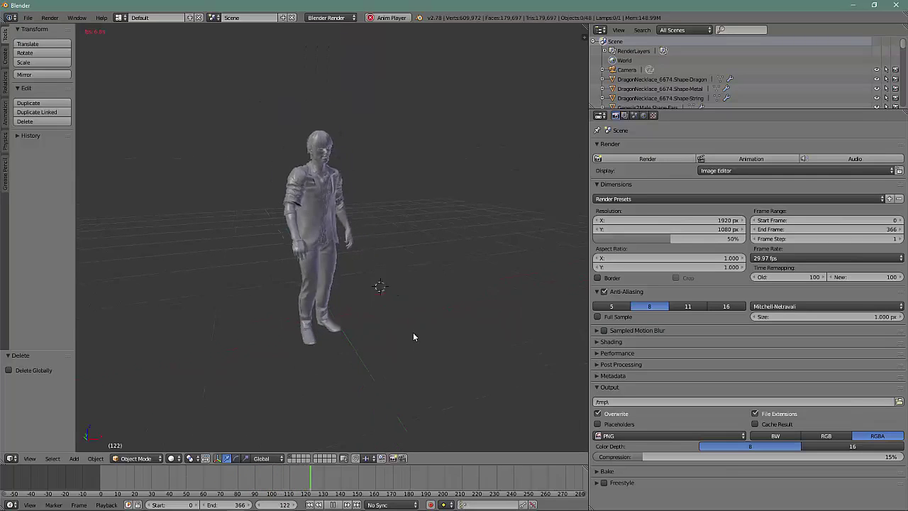